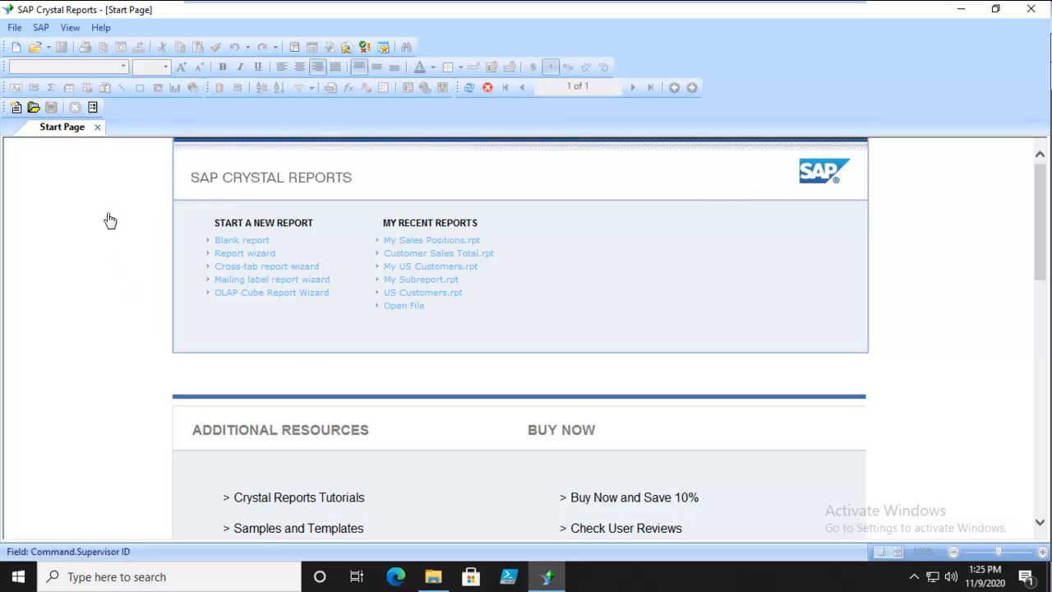
Create a blank report and start adding an SQL command from the xtreme_1 connection
click(231, 239)
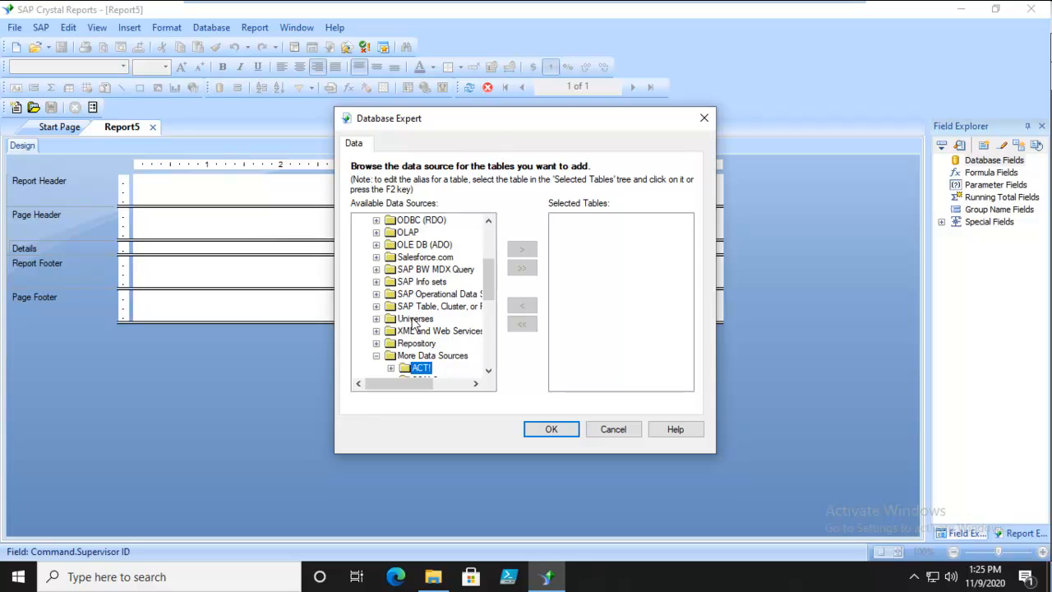
drag(490, 282, 492, 212)
click(411, 245)
click(378, 245)
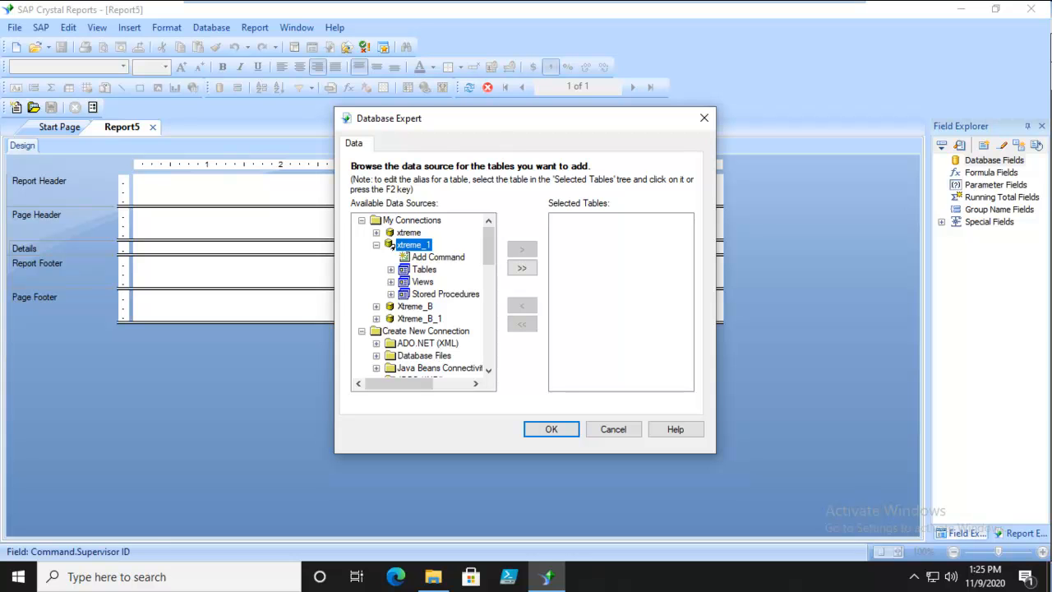
click(438, 258)
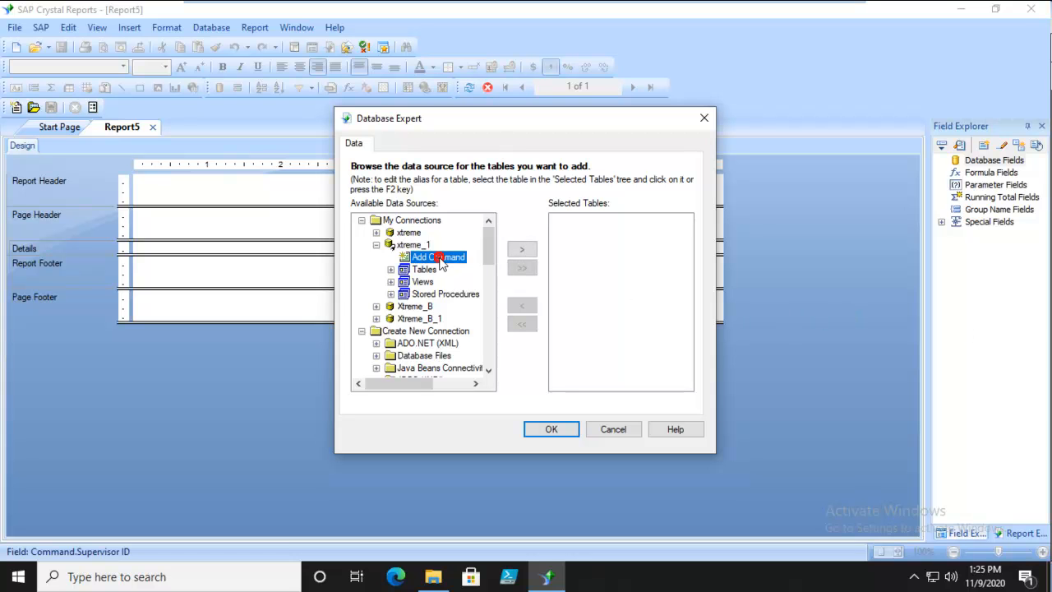
click(522, 249)
click(509, 245)
click(434, 241)
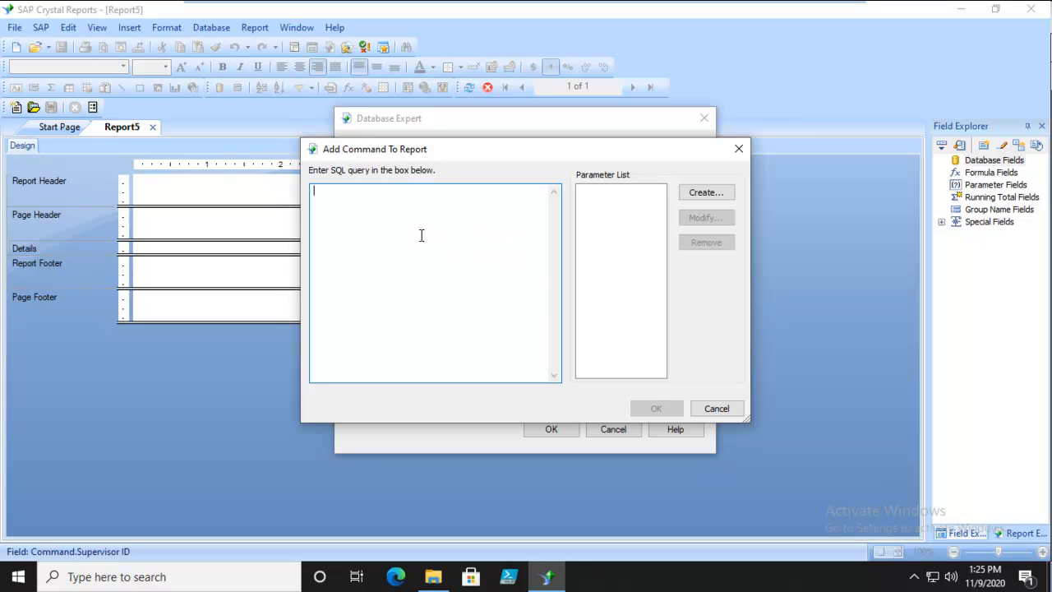
Enter the query "Select Region From Customer Group by Region Order by Region" and add the command to the report
text(Select Region )
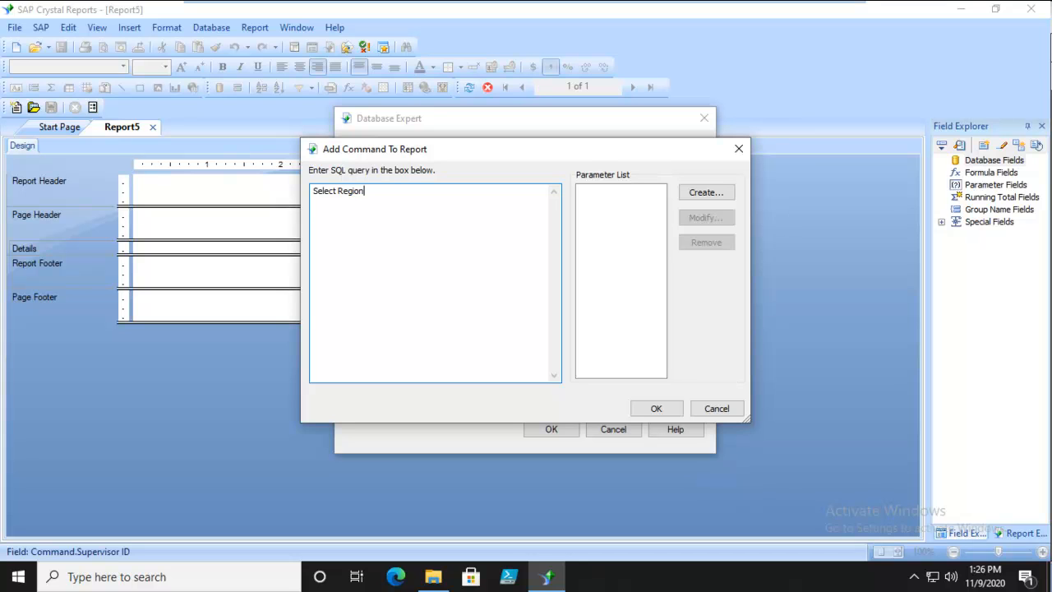
text(From Customer)
key(Return)
text(Group by Re)
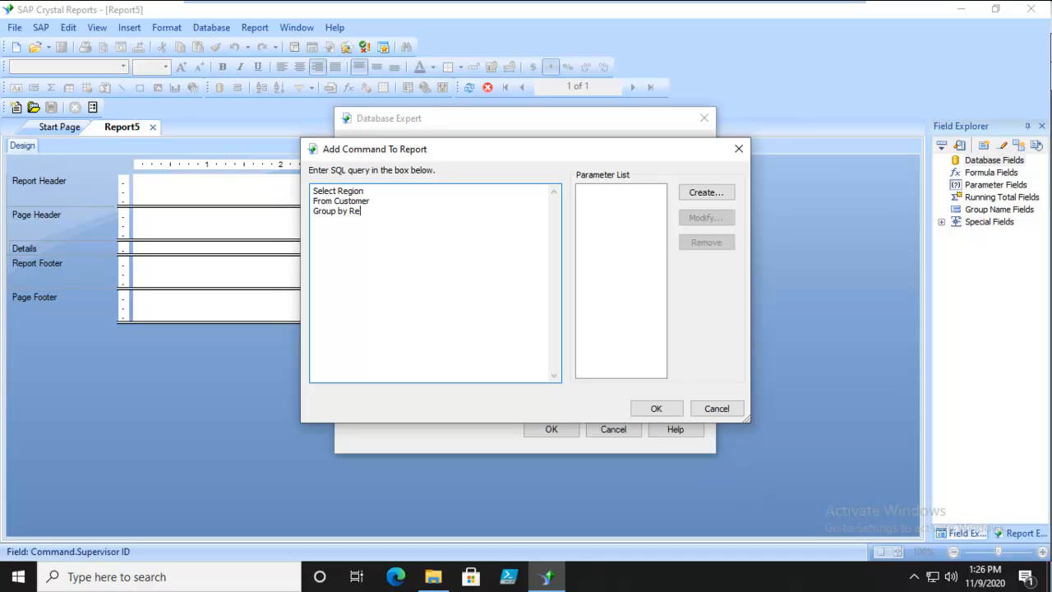
text(gion Order by Region)
click(657, 408)
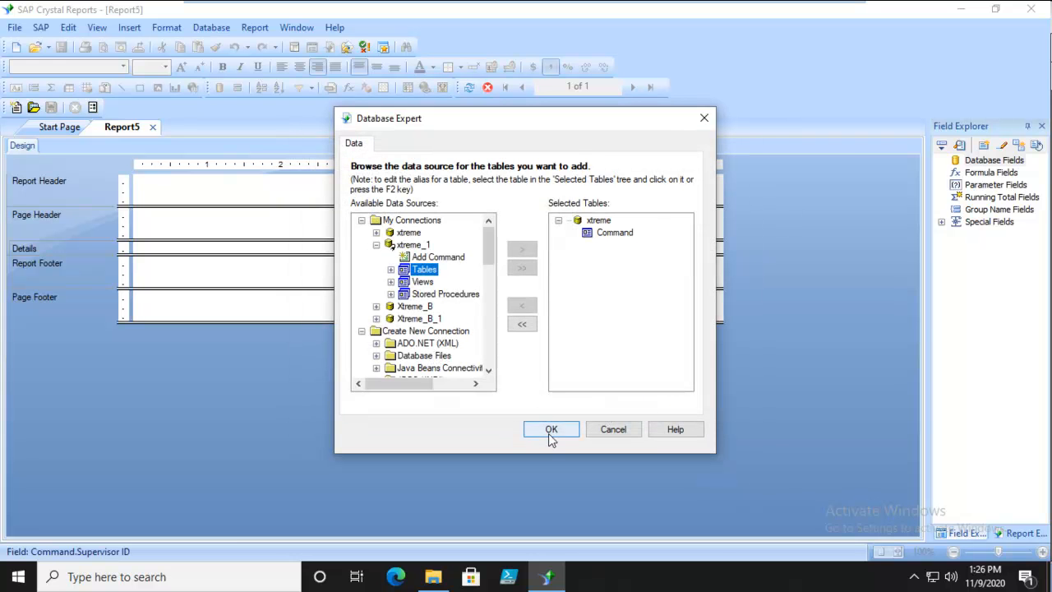
click(548, 432)
Place the command's Region field in the report's Details section, near the 0.75-inch mark
click(942, 161)
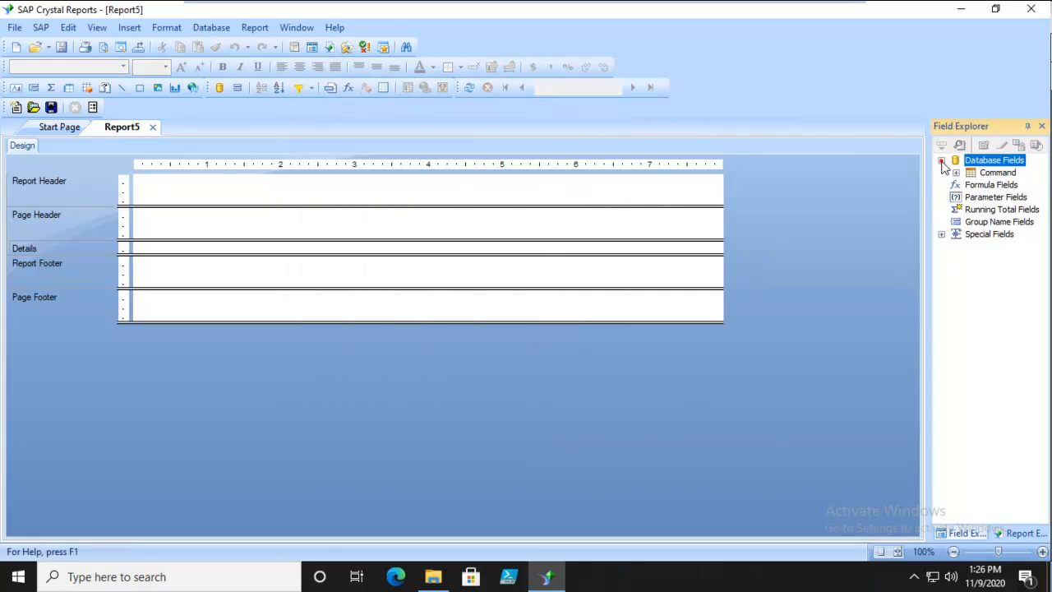
click(955, 173)
drag(1000, 185, 191, 248)
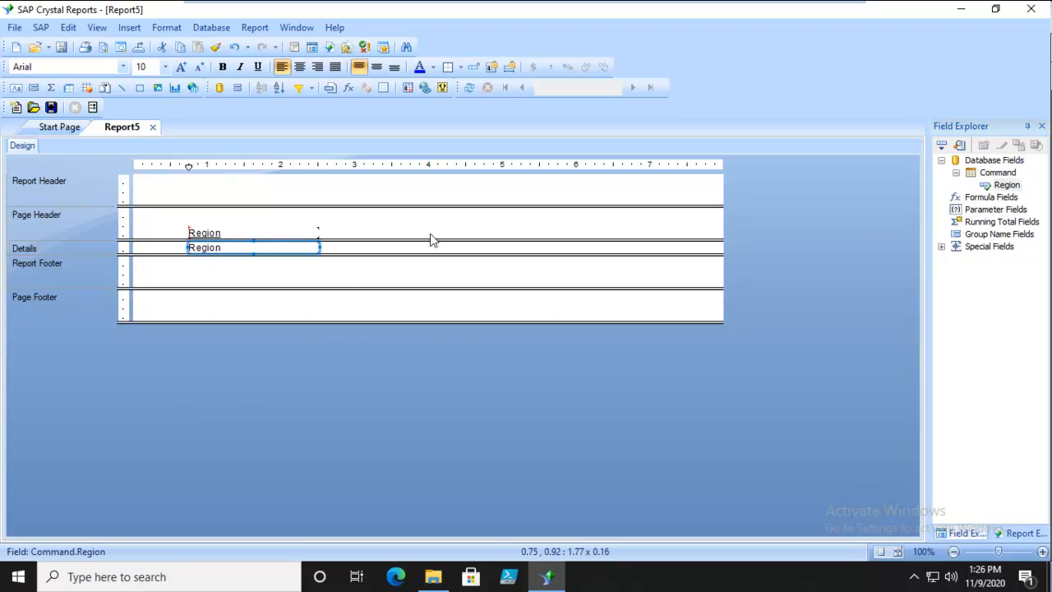
Preview the report to check the list of regions, and return to the design view
click(97, 27)
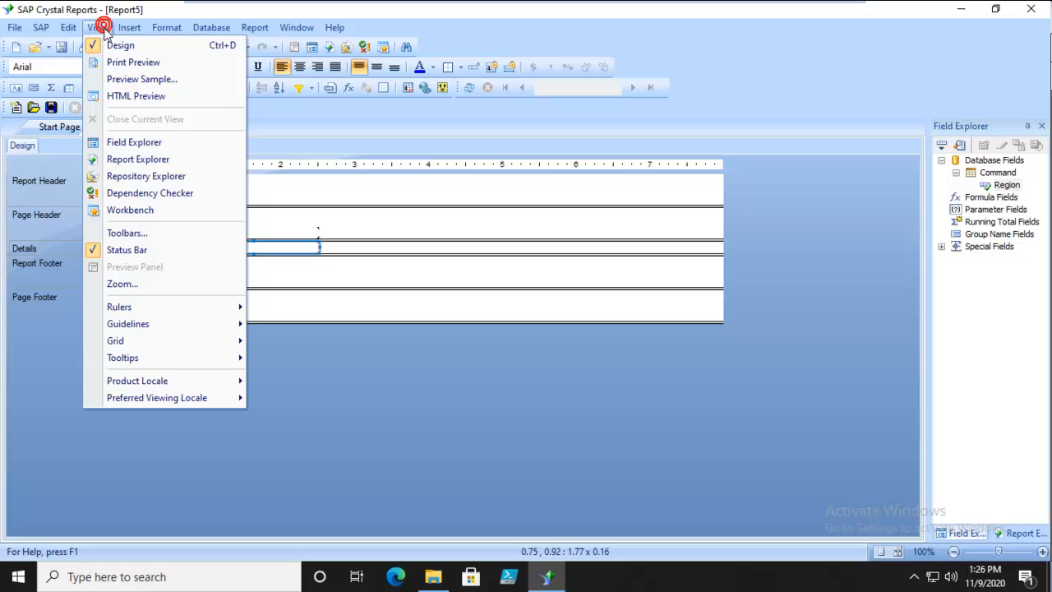
click(115, 66)
scroll(378, 502, up, 1)
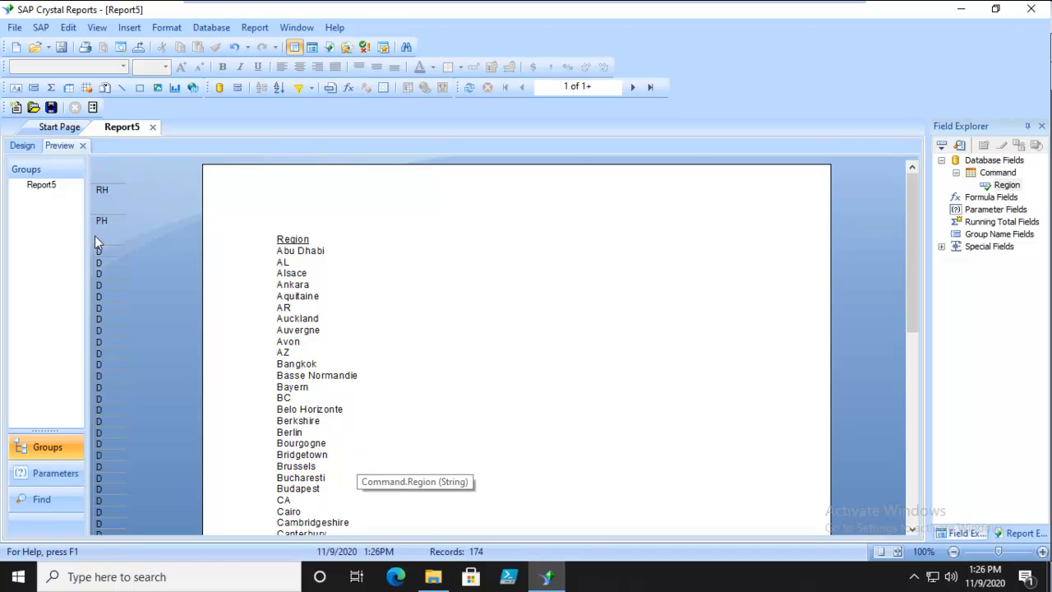
click(22, 146)
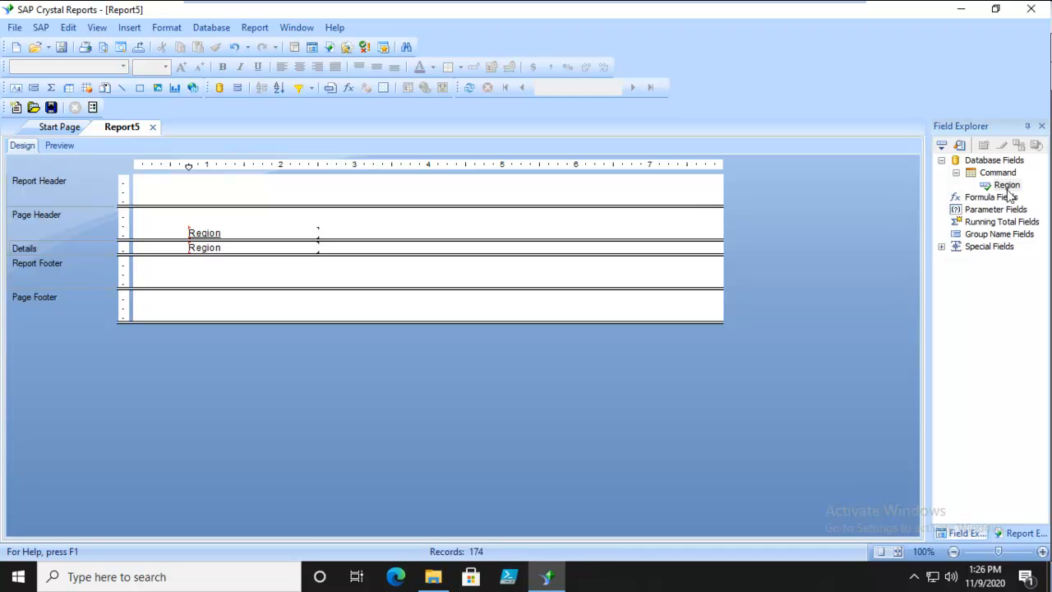
Reopen the report's SQL command for editing and add COUNT(customer.'customer ID') after Region in the Select line
right_click(986, 161)
click(937, 171)
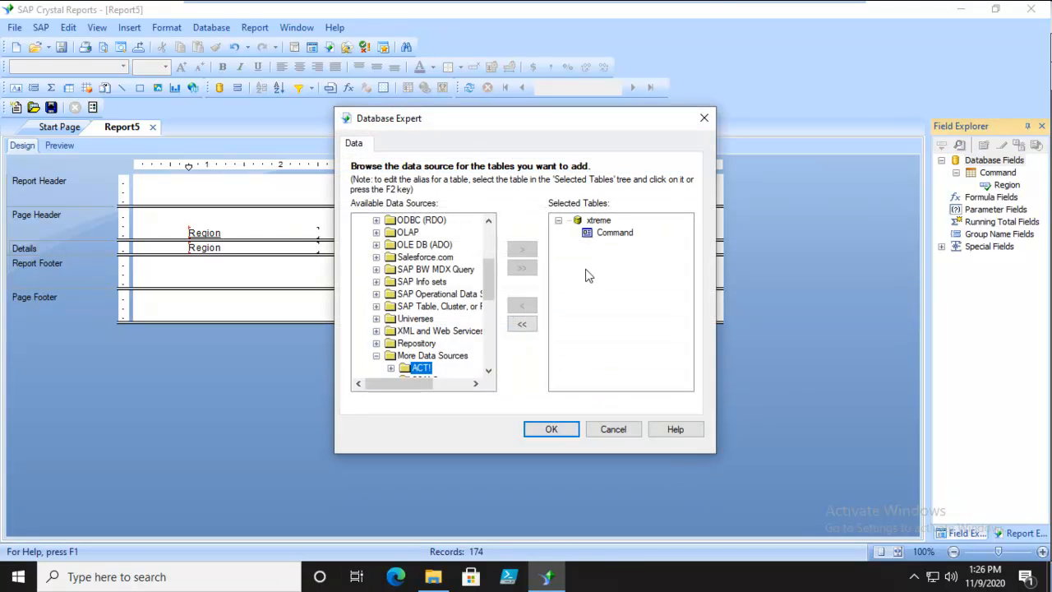
right_click(626, 232)
click(653, 240)
click(321, 203)
drag(367, 191, 308, 191)
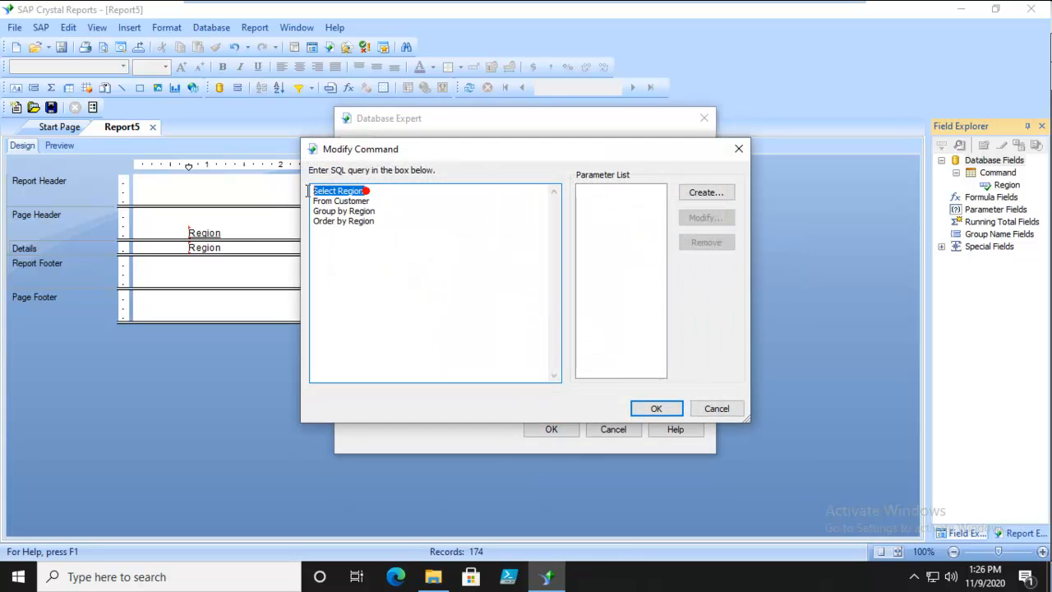
click(398, 201)
click(367, 191)
text(,)
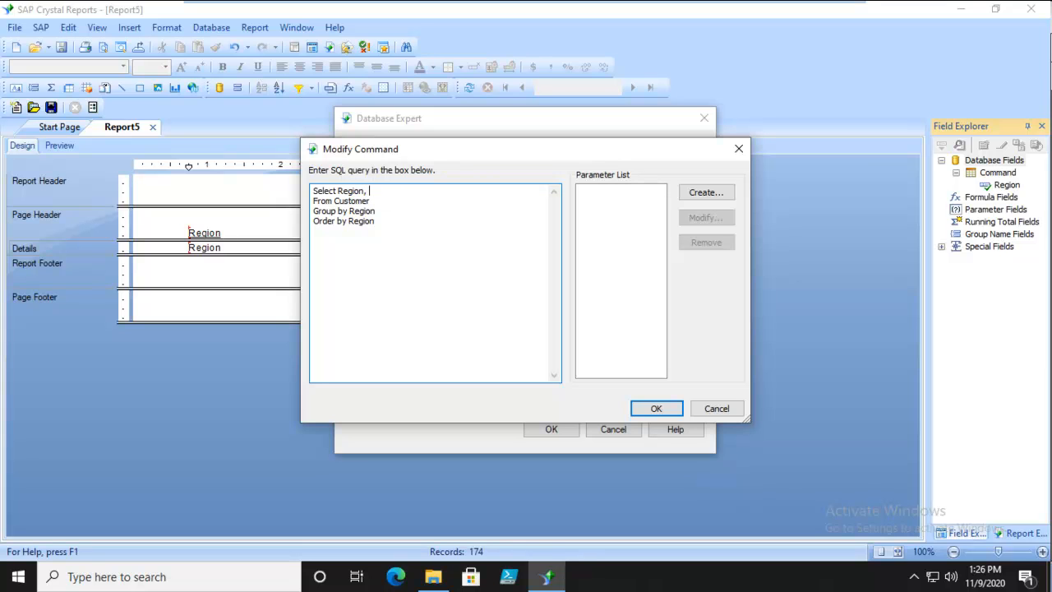
text( COUNT(customer.'customer ID') as ')
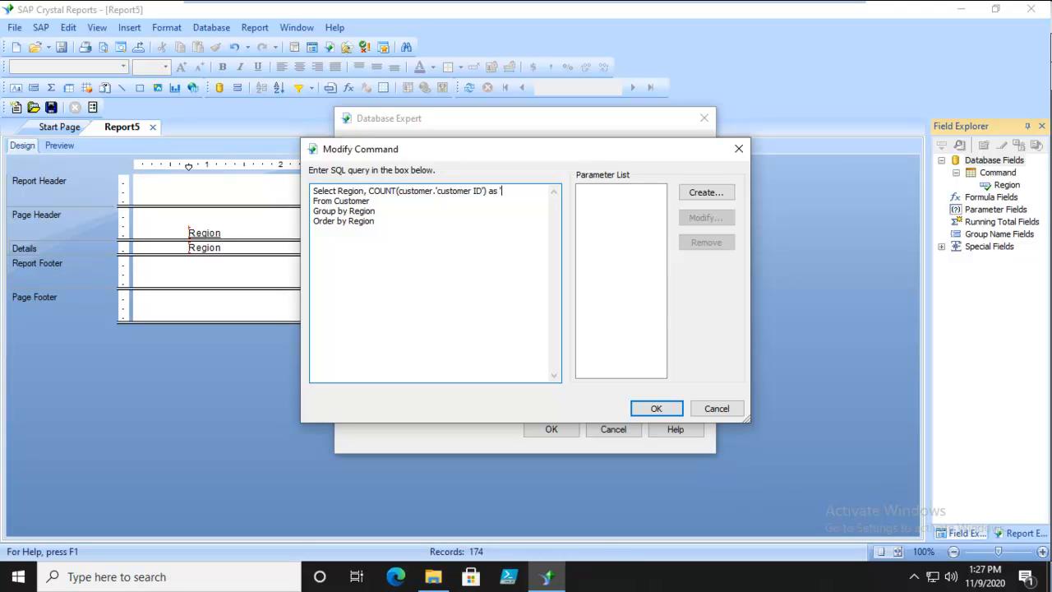
text(Number of Customers')
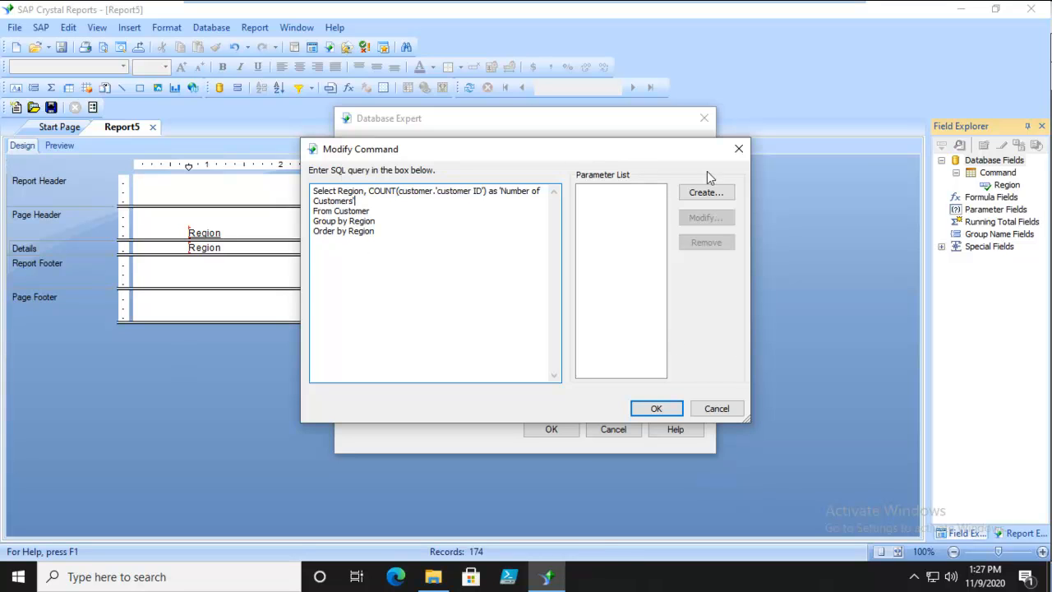
Give the count expression the alias 'Number of Customers' and submit the modified query
click(654, 410)
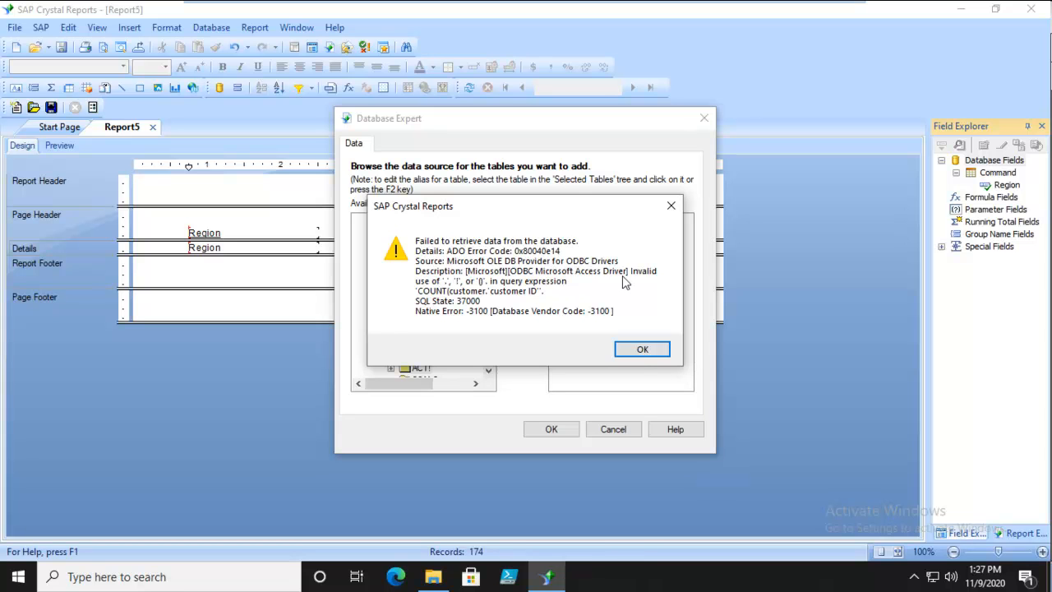
click(638, 349)
click(605, 321)
Try enclosing the table name customer in single quotes inside the COUNT expression and resubmit the query
click(436, 267)
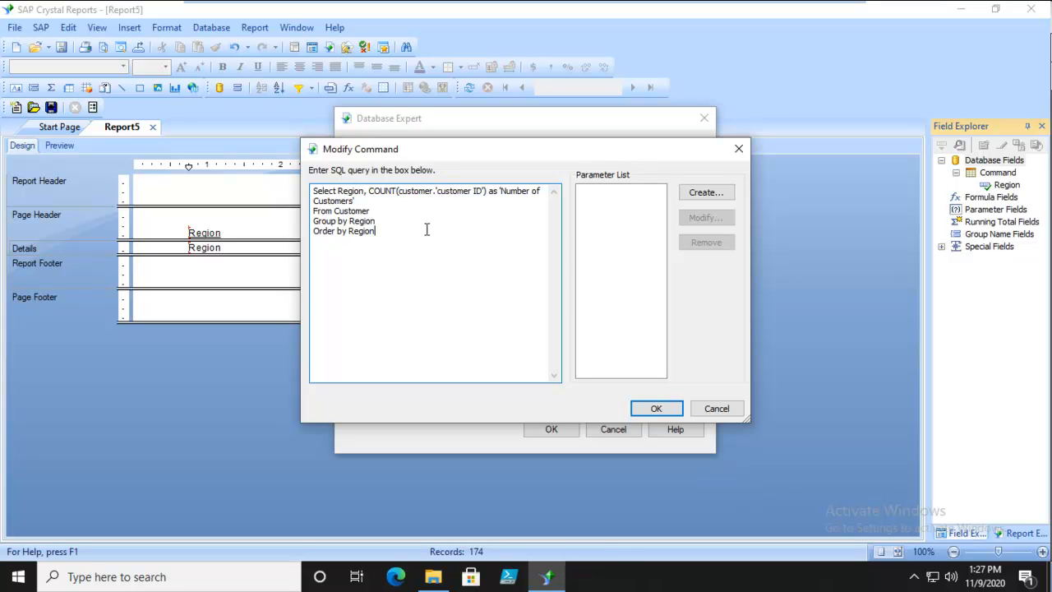
click(398, 191)
text(')
click(435, 191)
text(')
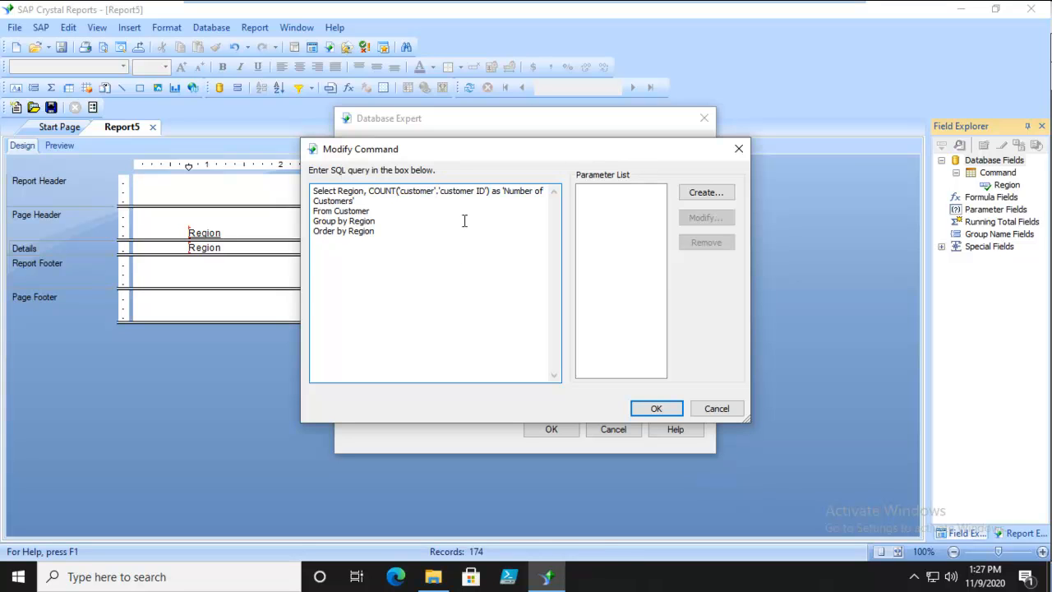
text(.)
click(653, 408)
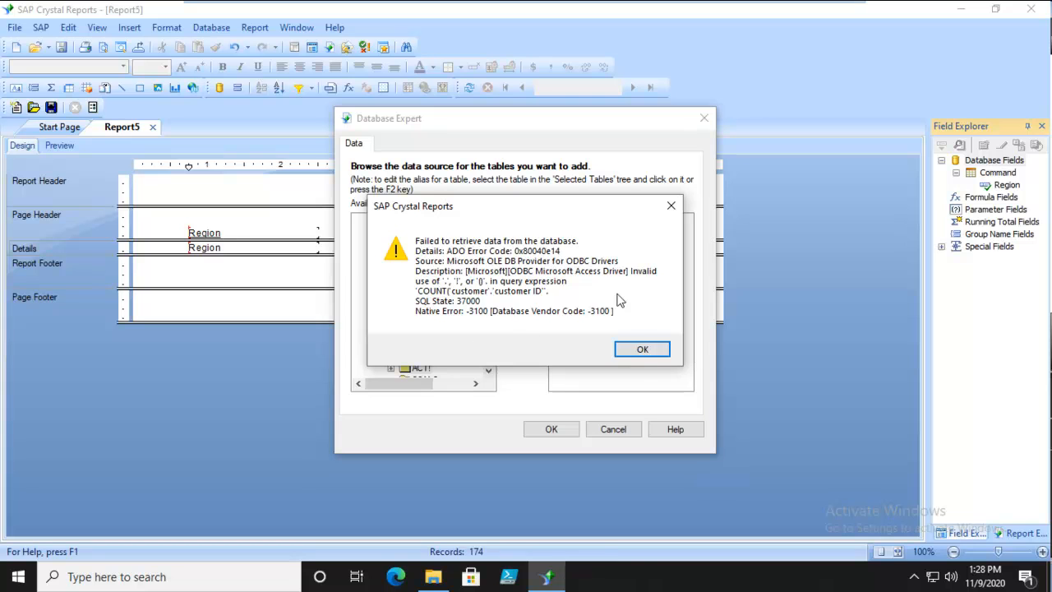
click(639, 349)
click(605, 322)
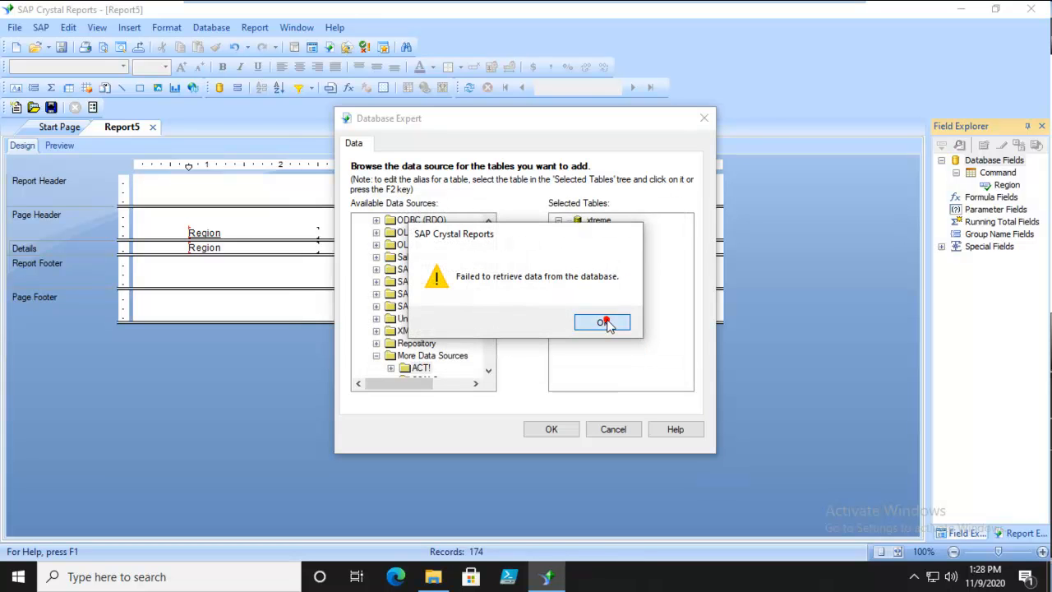
Change the count expression to COUNT(customer.`customer ID`) with backticks around the field name, and apply the modified command to the report
click(460, 220)
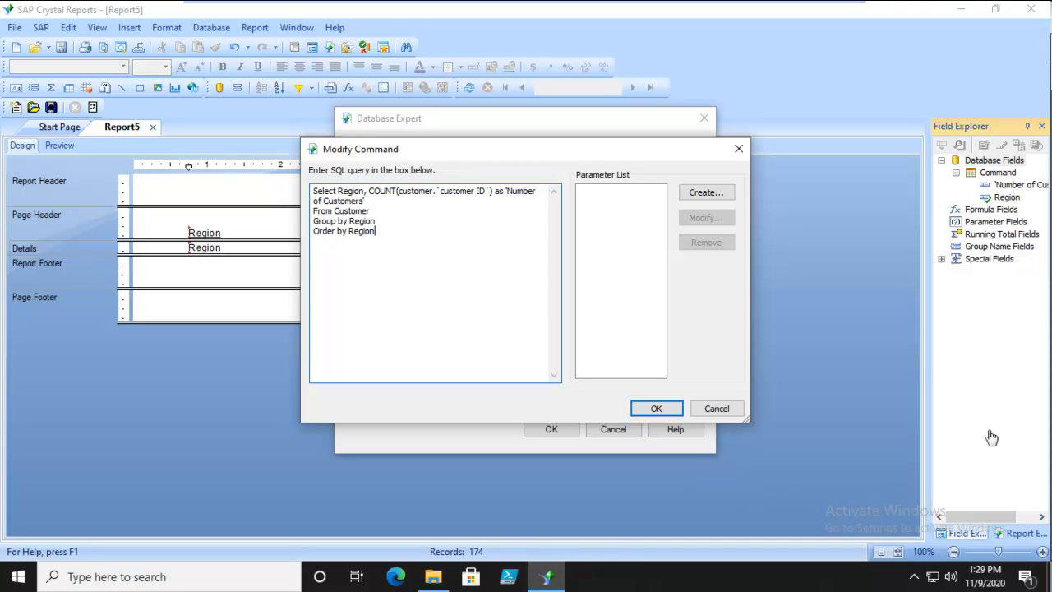
click(438, 189)
click(446, 222)
click(488, 190)
drag(489, 190, 486, 191)
click(449, 244)
click(438, 190)
drag(437, 189, 441, 191)
click(467, 229)
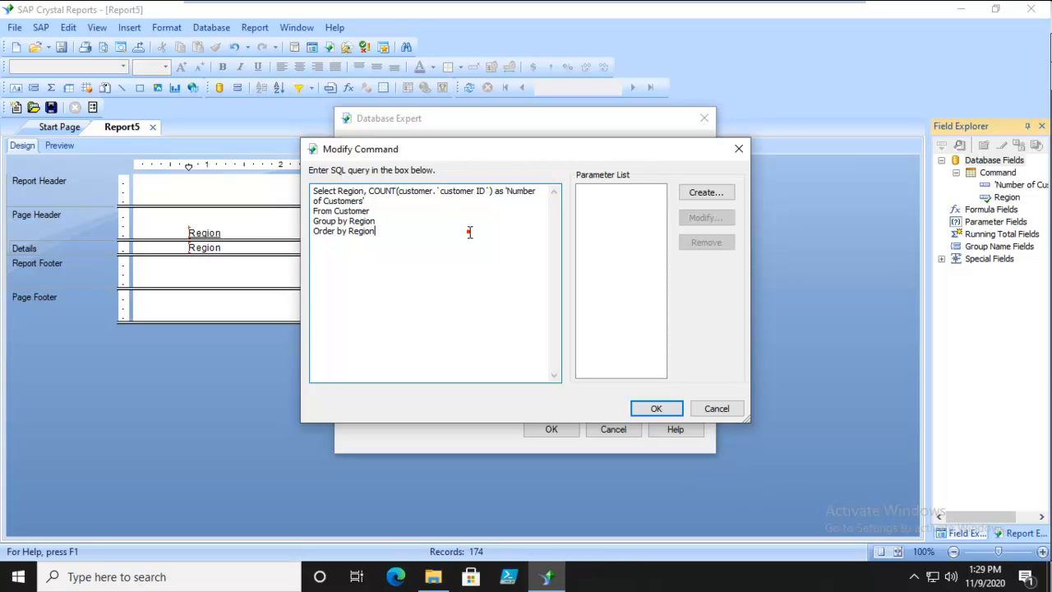
click(654, 410)
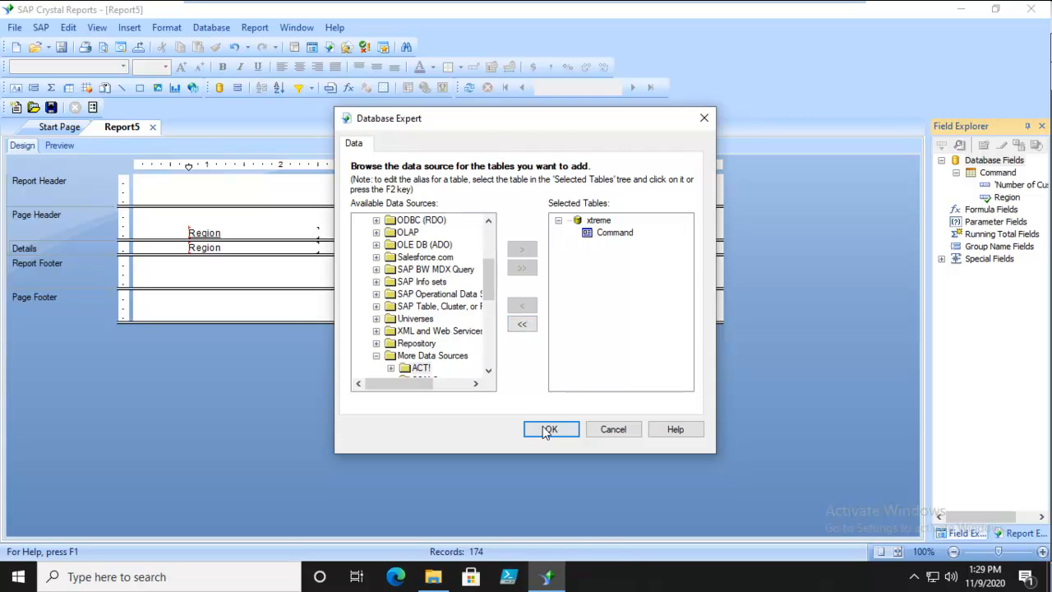
click(544, 429)
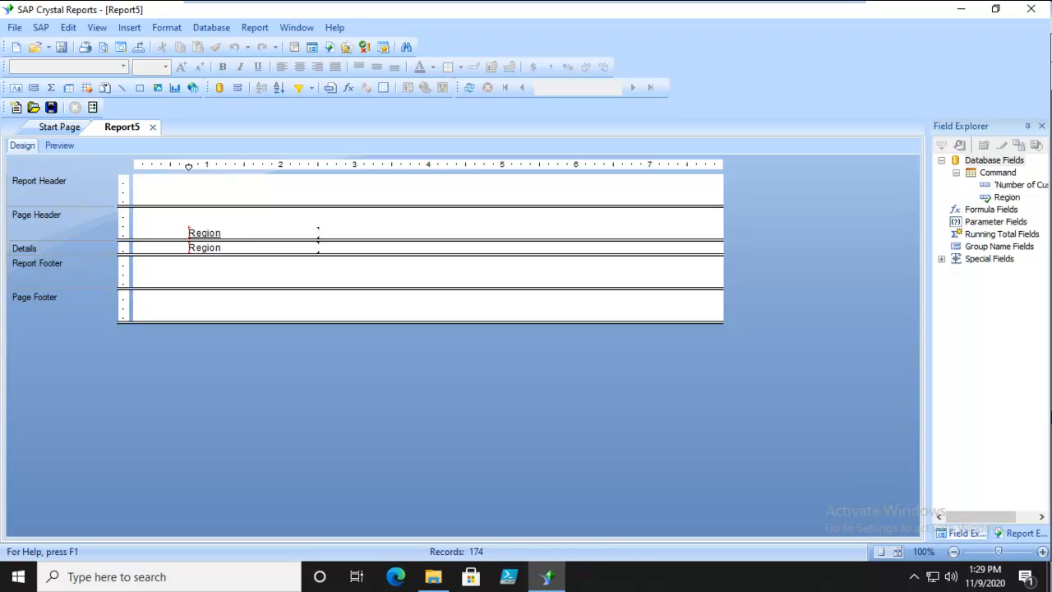
Place the 'Number of Customers' field beside Region in the Details section and preview the report
click(1008, 183)
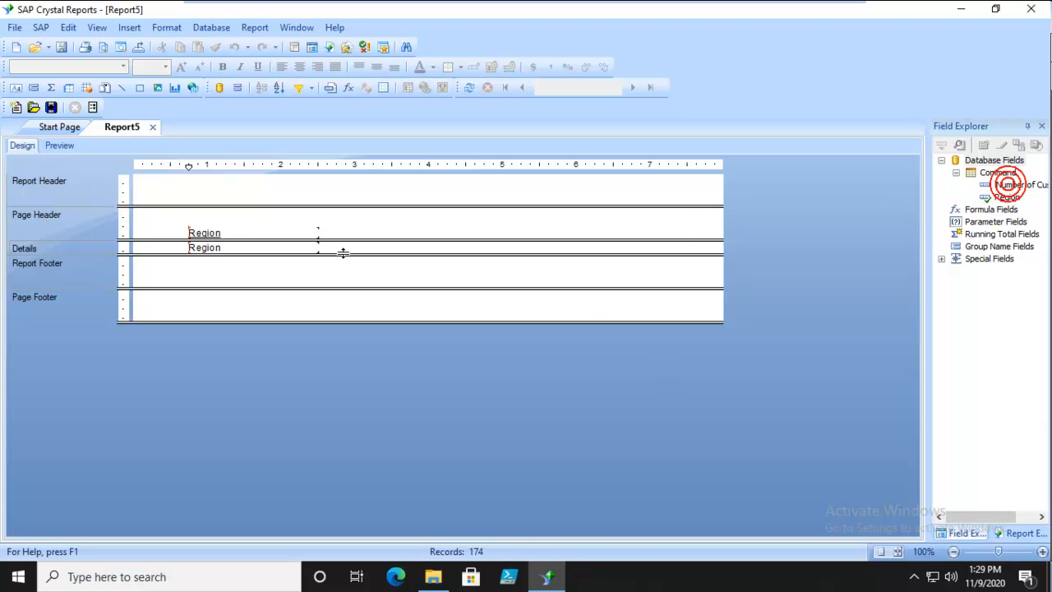
drag(1006, 185, 367, 247)
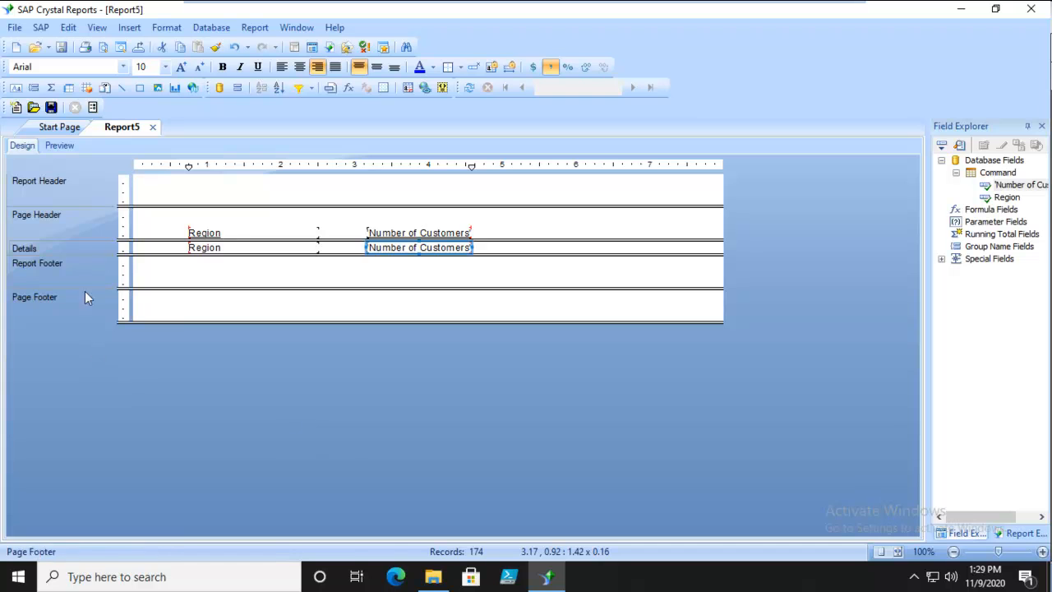
click(53, 147)
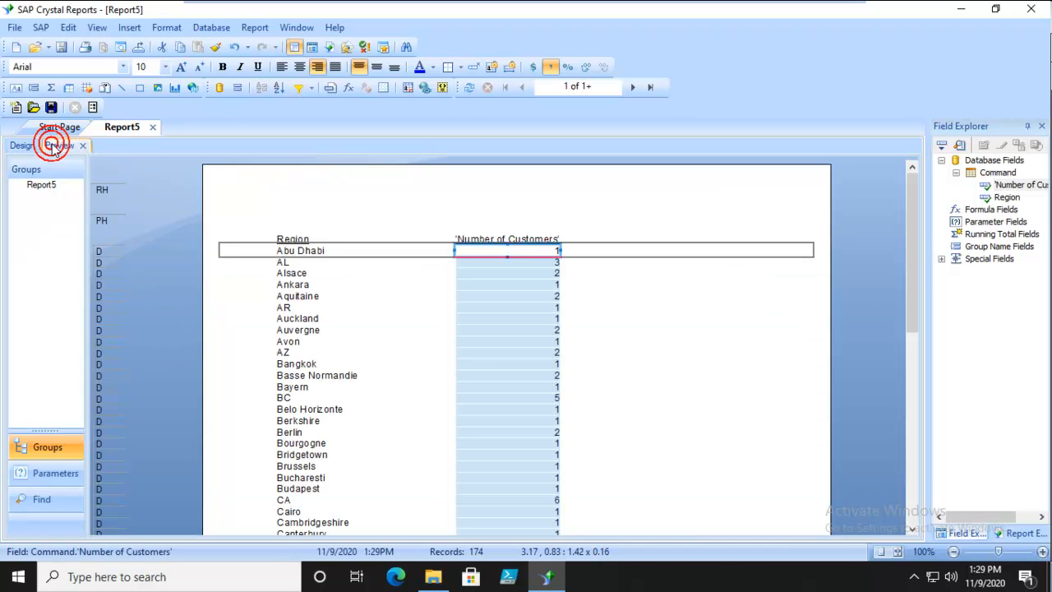
click(594, 380)
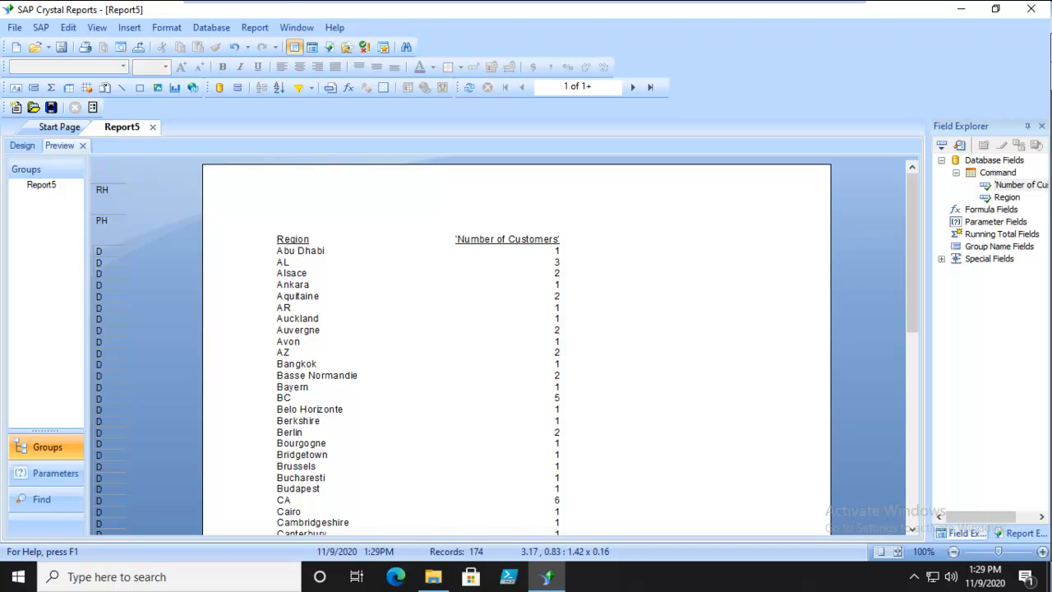
Save the report as a file
click(14, 29)
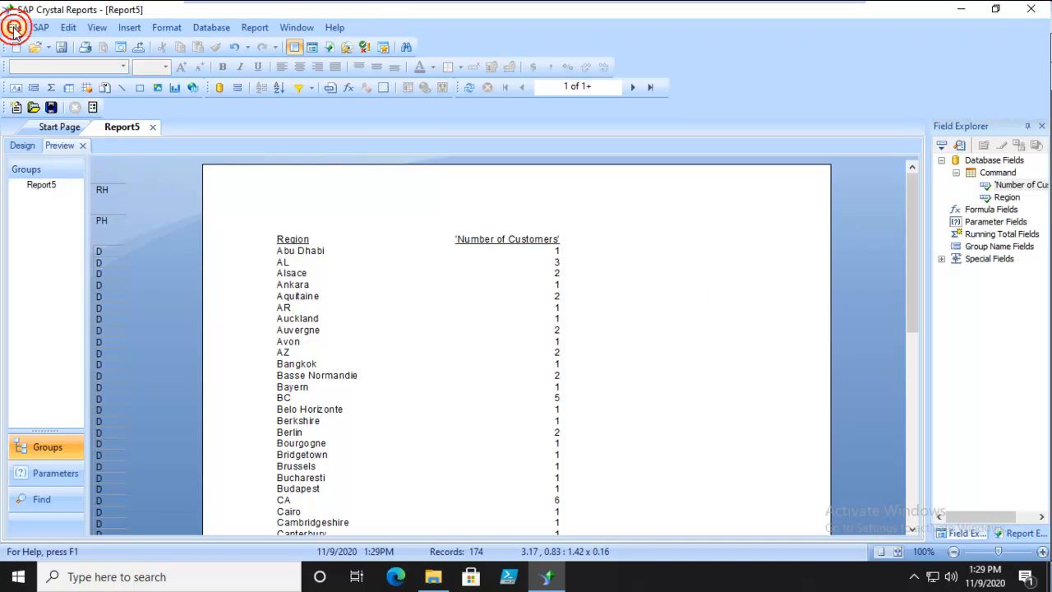
click(82, 129)
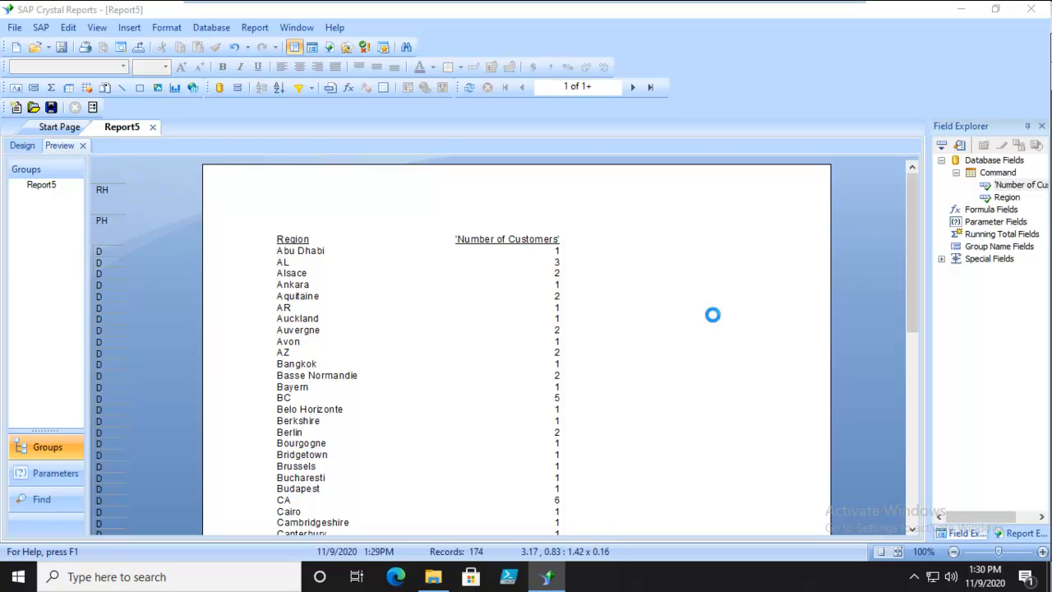